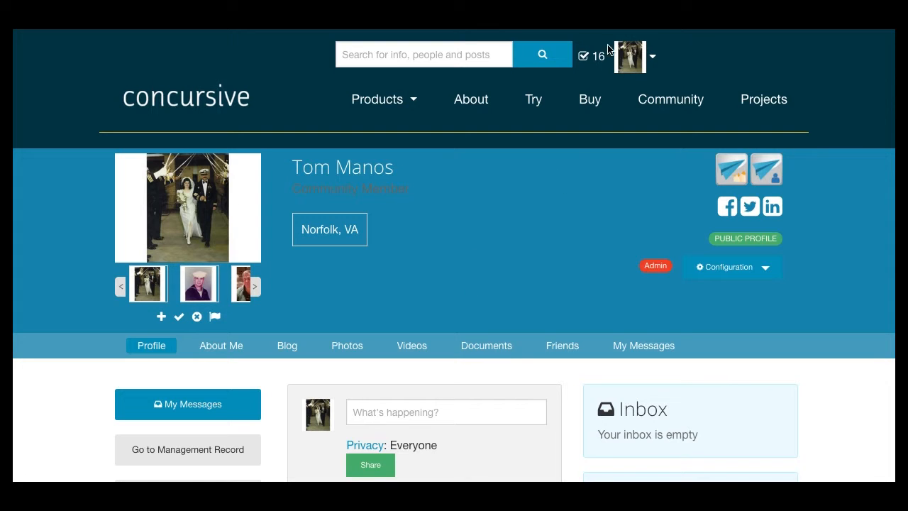
Open the Admin area from the account menu and go to Manage Users
left_click(653, 59)
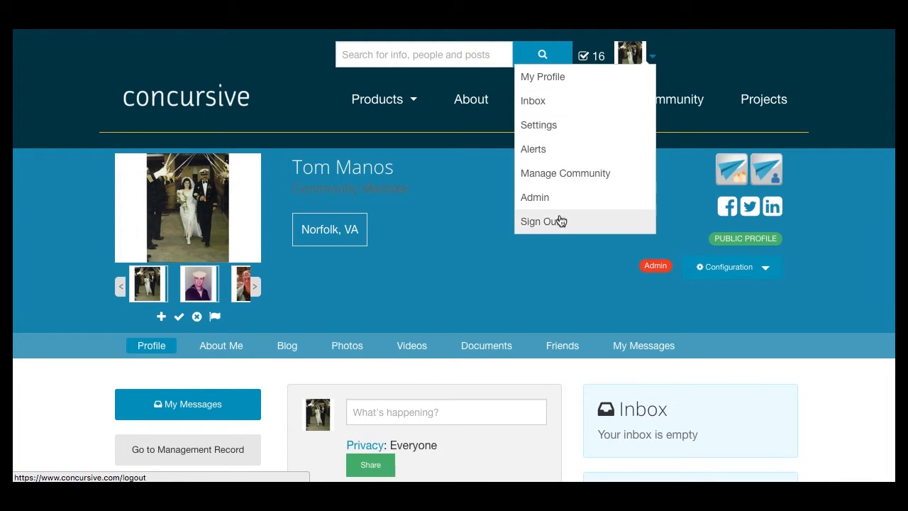
left_click(535, 199)
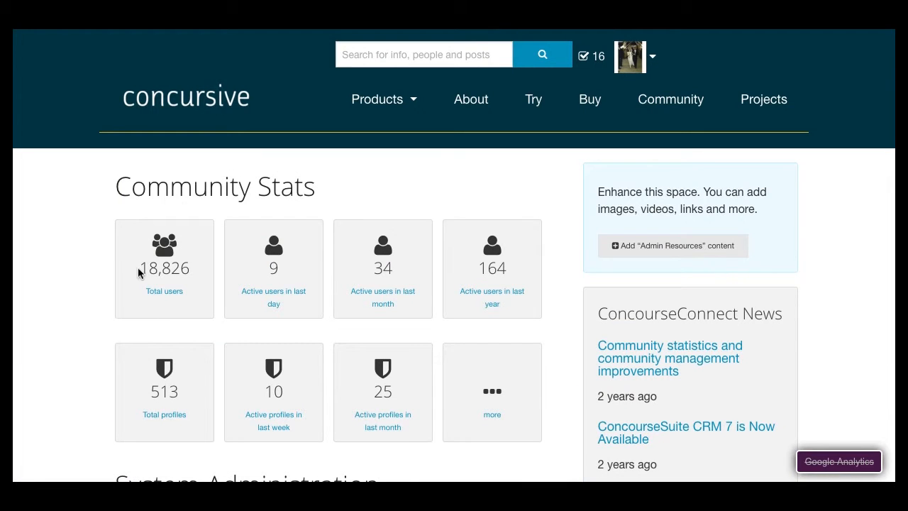
scroll(125, 264, "down", 3)
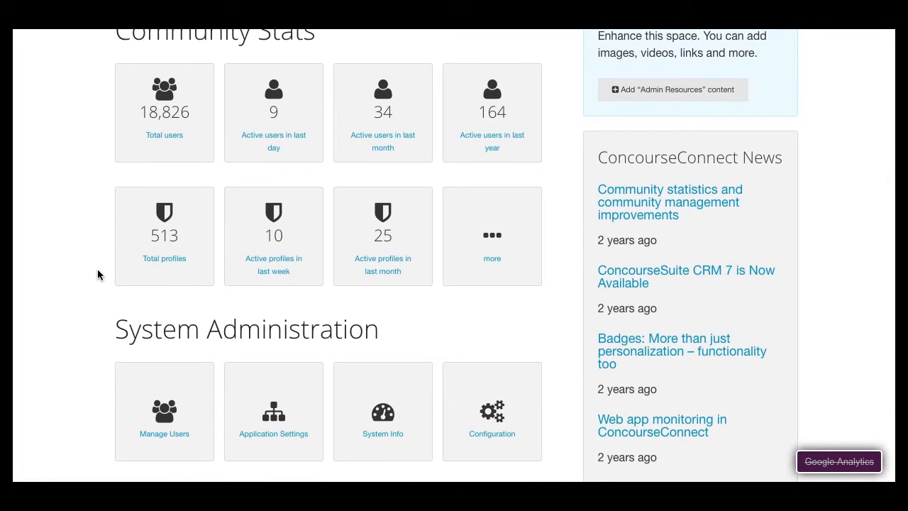
scroll(91, 267, "up", 3)
scroll(91, 268, "down", 8)
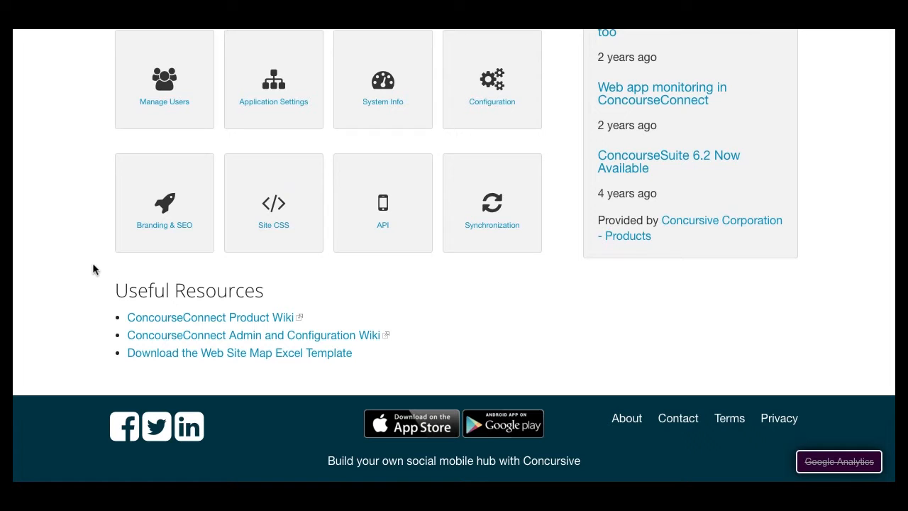
left_click(161, 107)
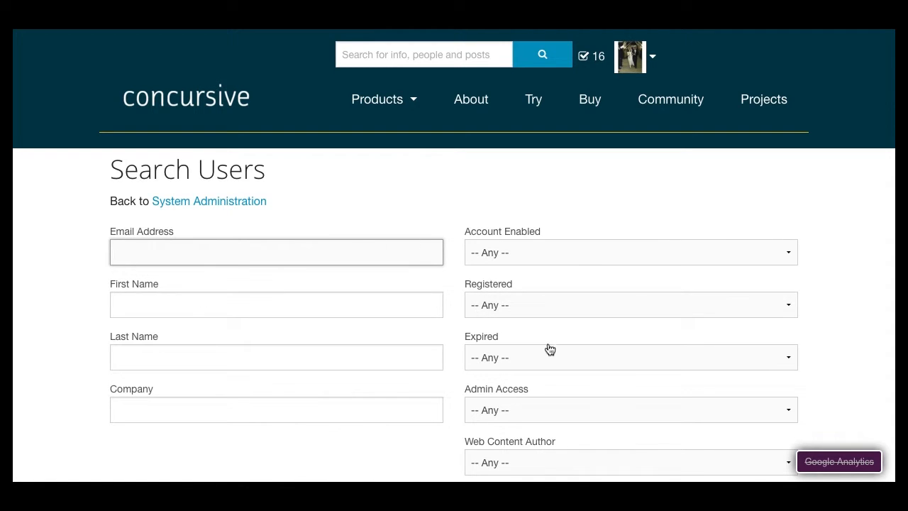
Search users by the person's surname entered as first name, then return to the search form
scroll(559, 383, "down", 2)
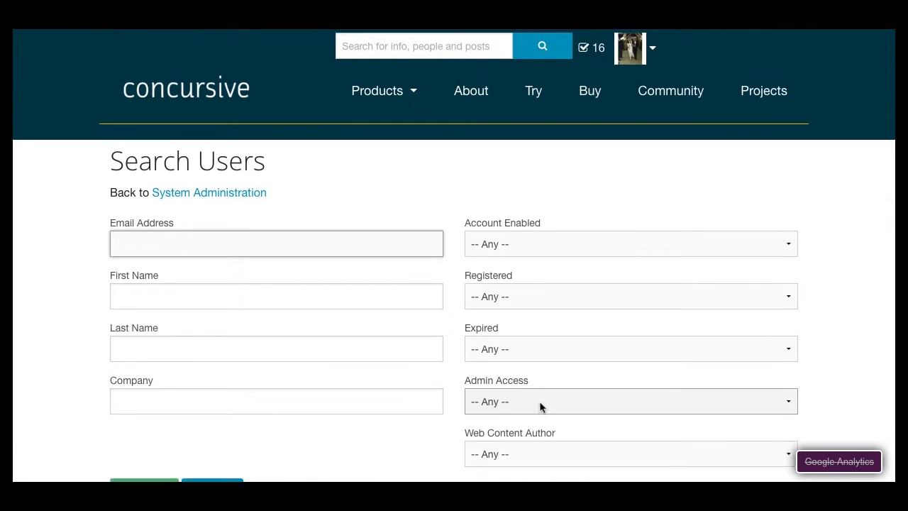
scroll(485, 422, "up", 2)
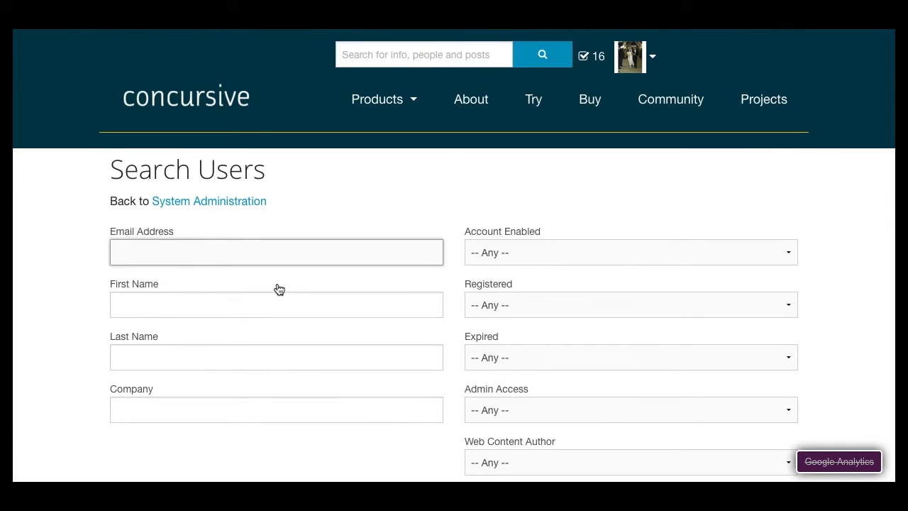
left_click(186, 310)
type("manos")
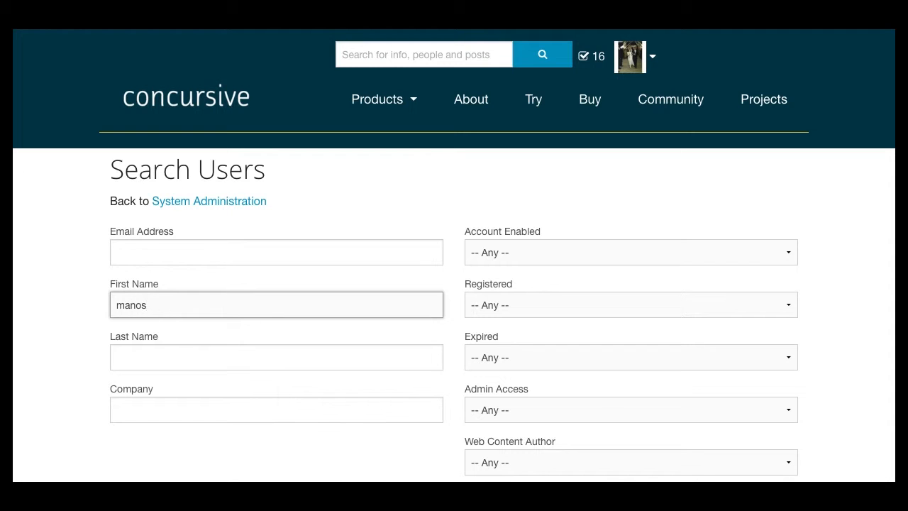
key("Return")
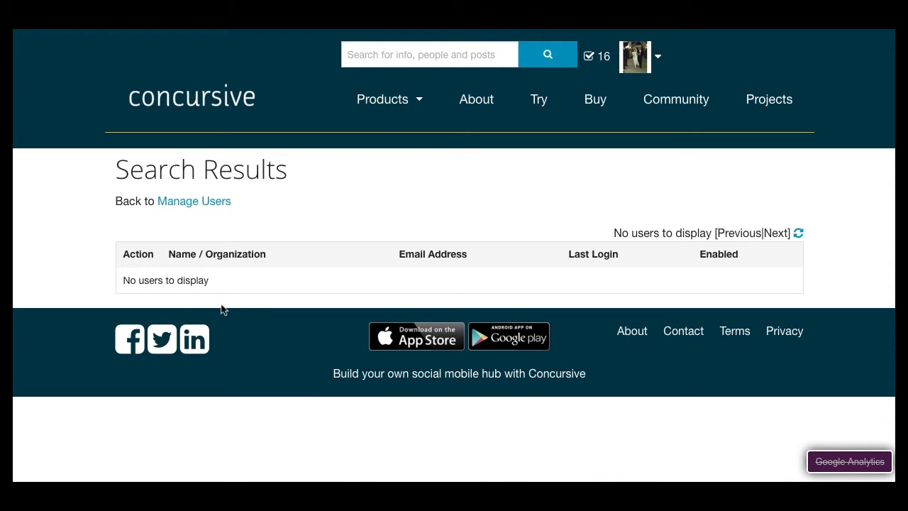
left_click(161, 208)
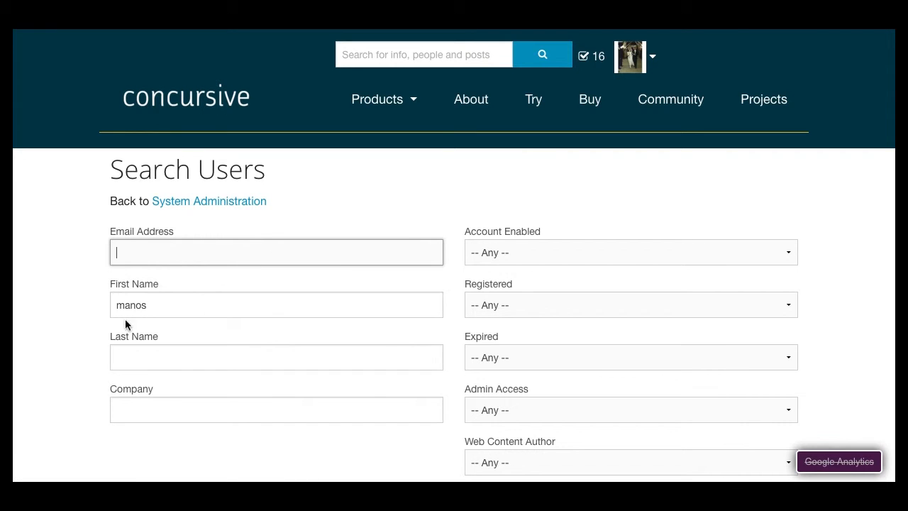
Clear the first name and search users by the person's surname as last name
left_click_drag(154, 306, 90, 306)
key("BackSpace")
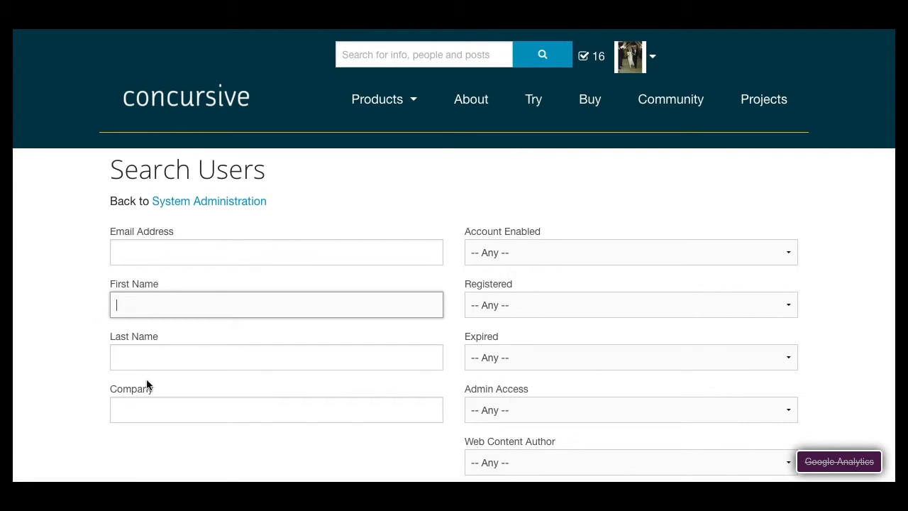
left_click(151, 359)
type("mn")
key("BackSpace")
type("anos")
key("Return")
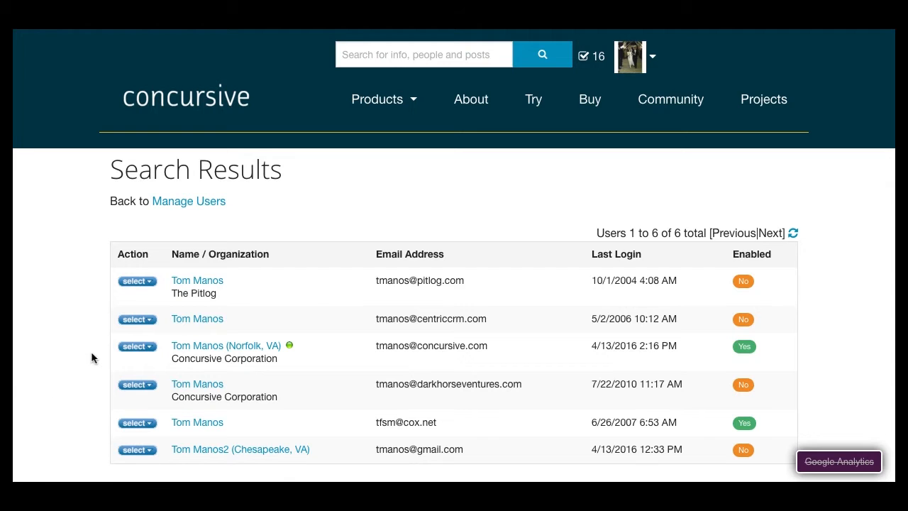
Open the last user record listed in the search results
scroll(91, 351, "down", 2)
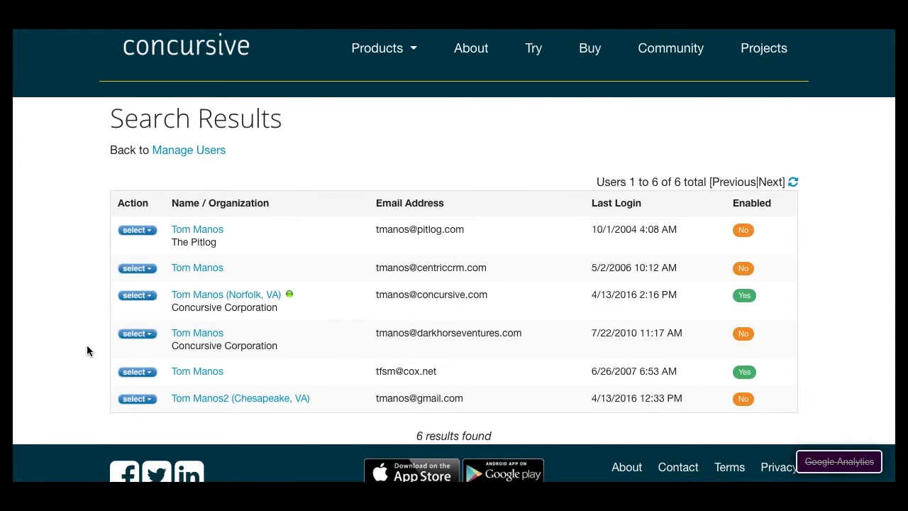
left_click(209, 402)
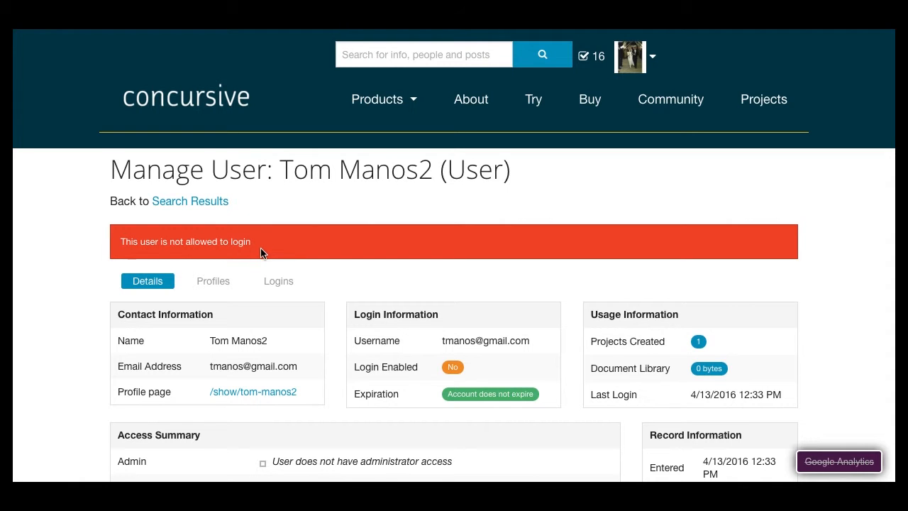
Review the user's Profiles and Logins tabs, then go back to Details
scroll(261, 248, "down", 2)
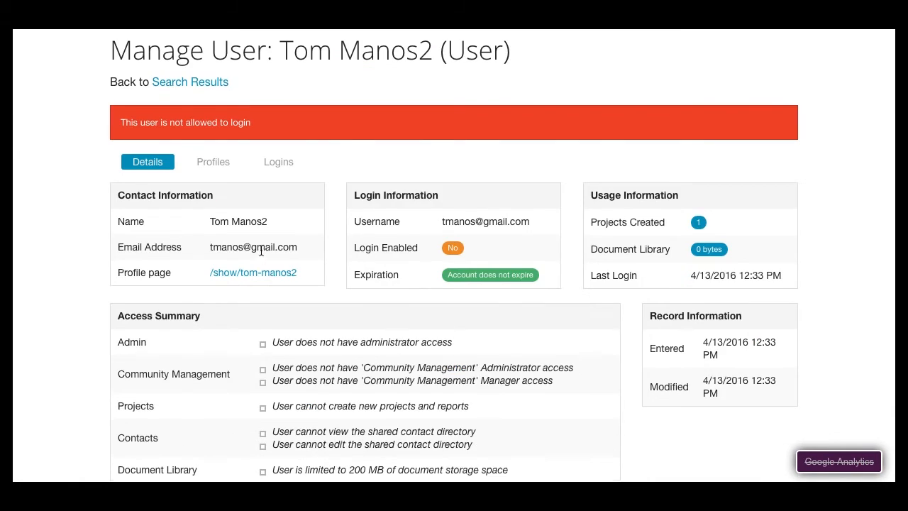
scroll(260, 248, "up", 2)
left_click(212, 286)
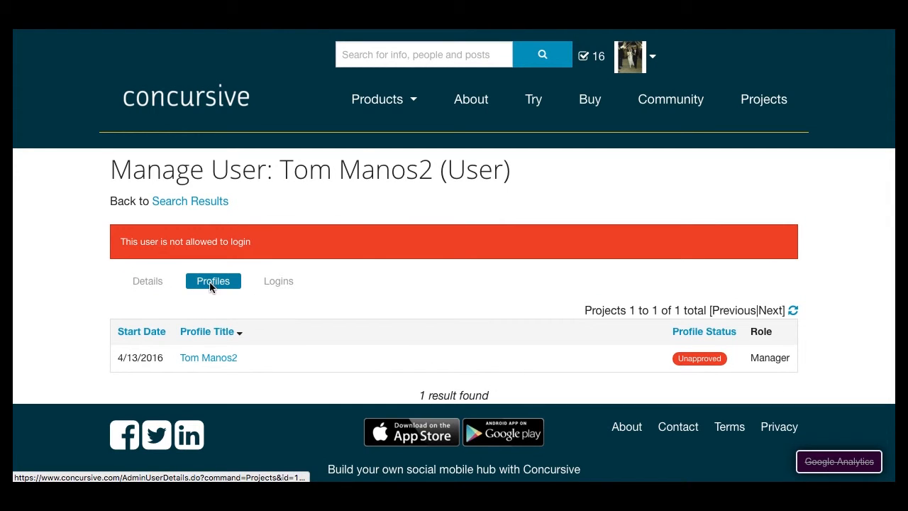
left_click(280, 289)
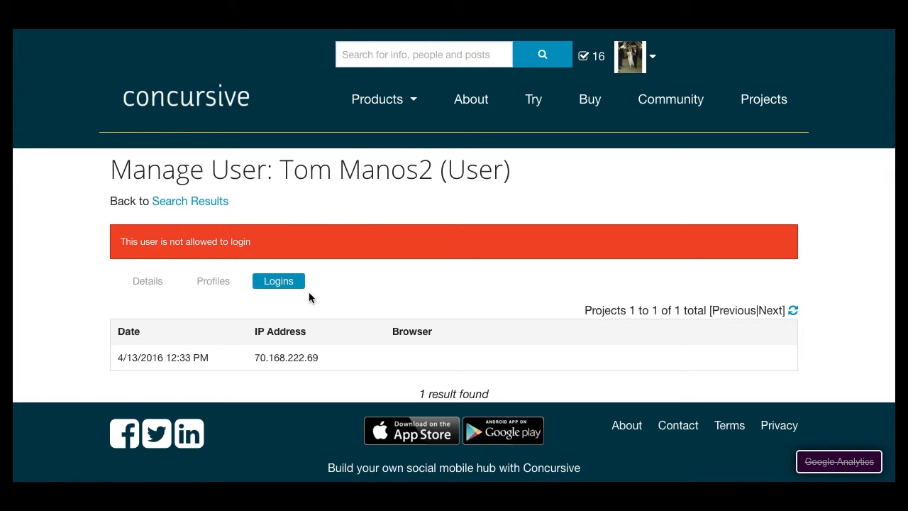
left_click(143, 286)
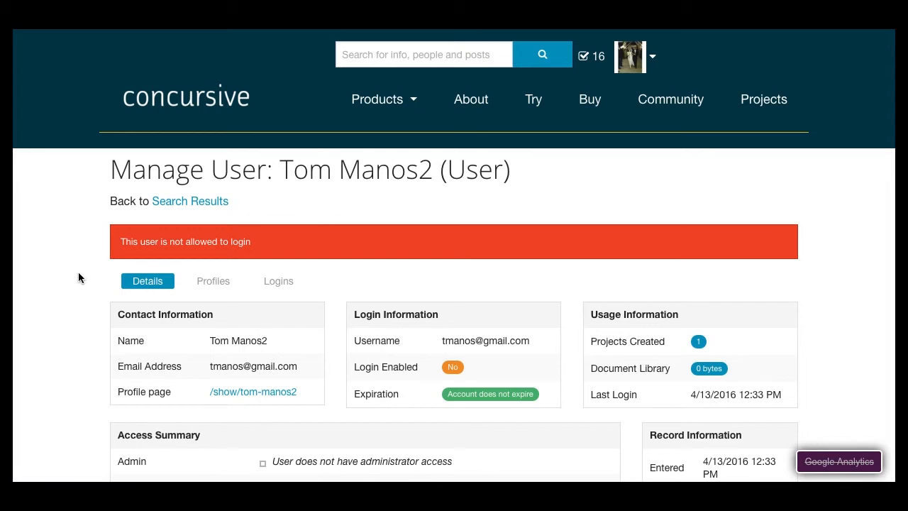
Open the user's details for modification
scroll(77, 292, "down", 1)
scroll(78, 294, "down", 1)
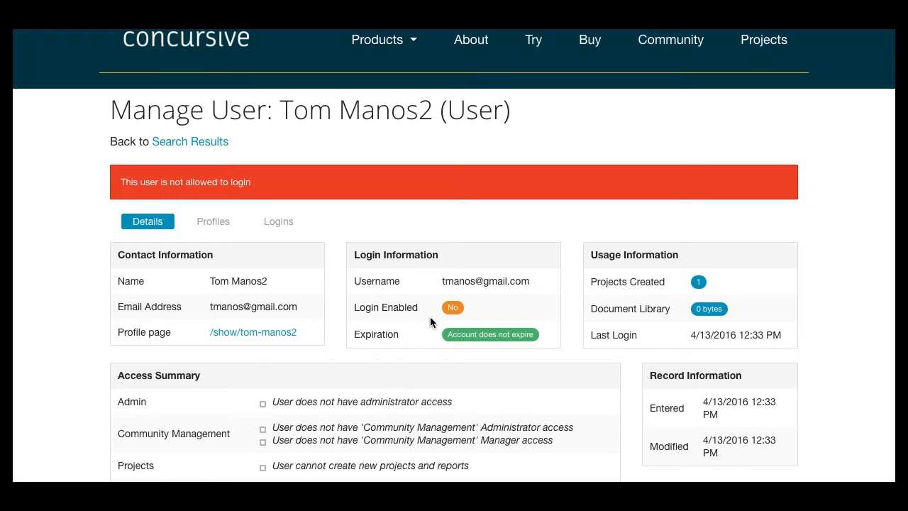
scroll(429, 318, "down", 1)
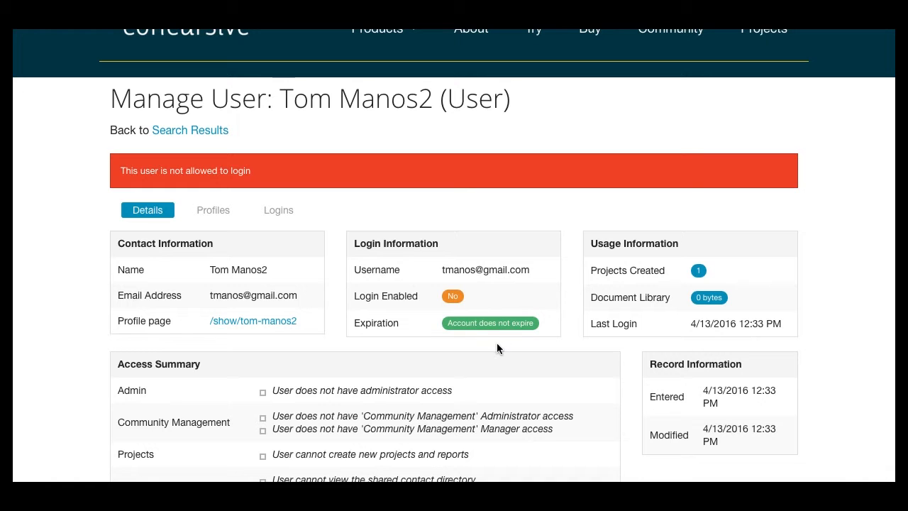
scroll(496, 341, "down", 5)
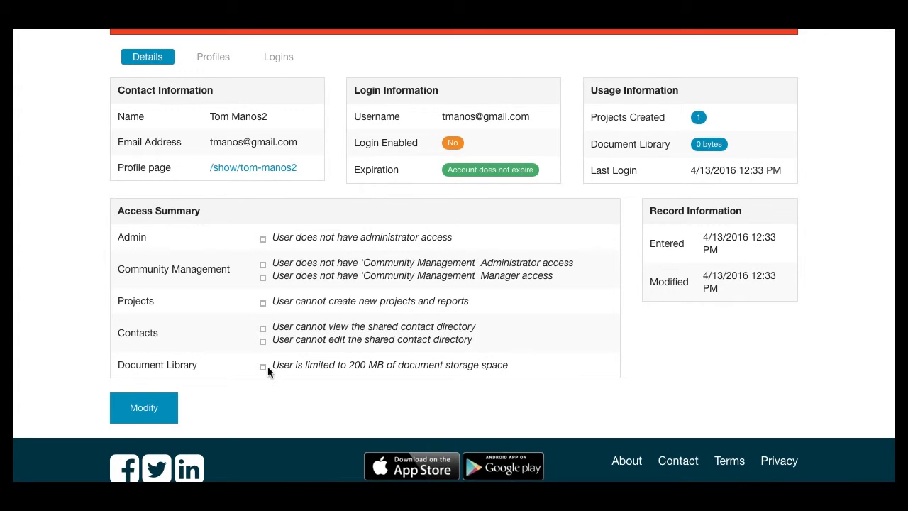
left_click(138, 413)
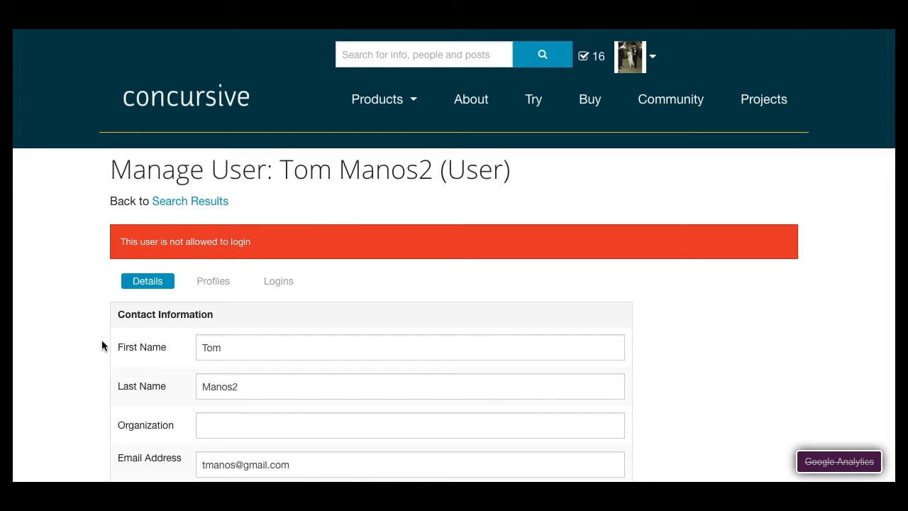
Set the user's Community Management Role to Administrator
scroll(100, 347, "down", 3)
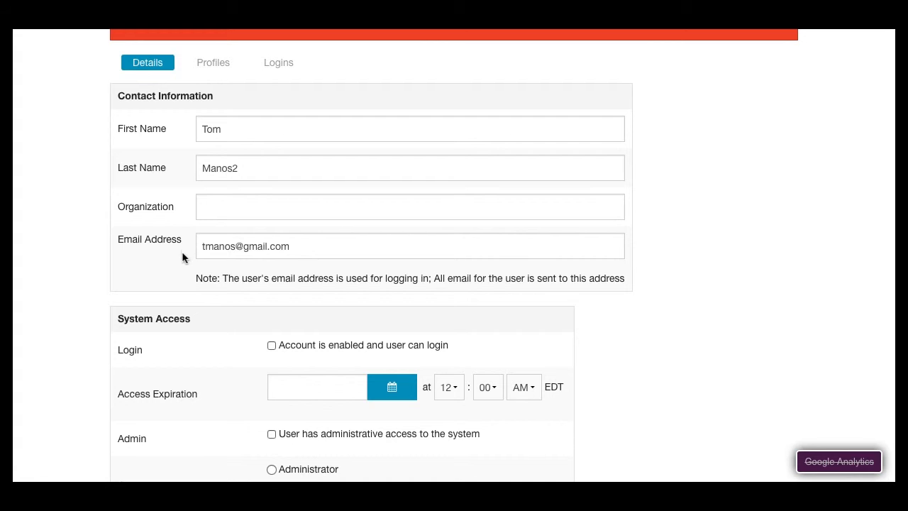
scroll(95, 276, "down", 2)
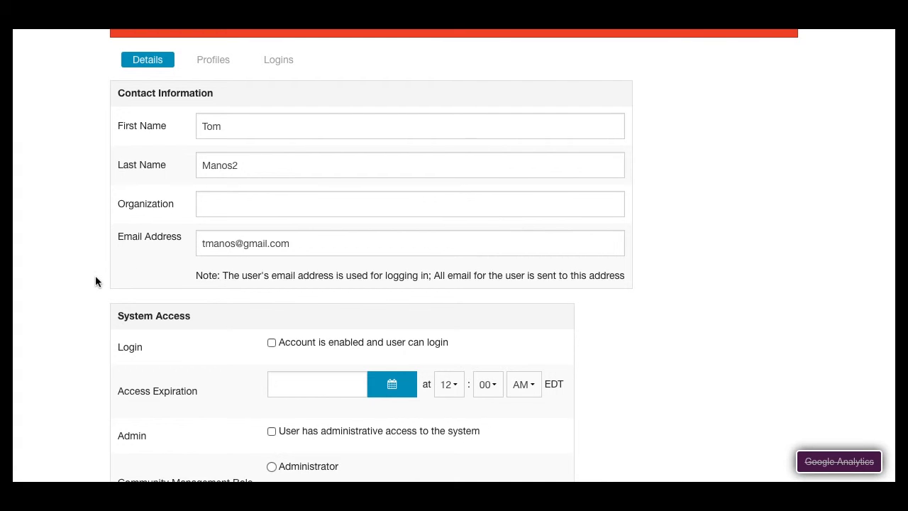
scroll(99, 277, "down", 1)
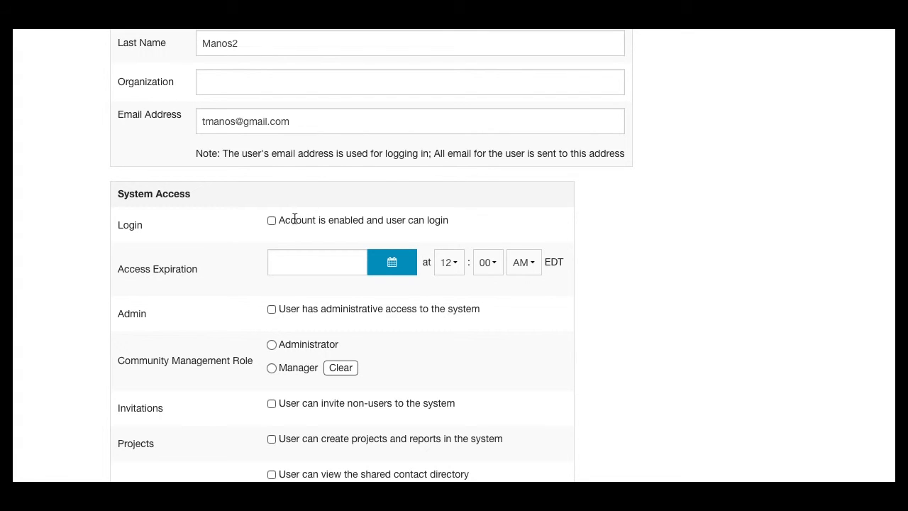
scroll(261, 227, "down", 2)
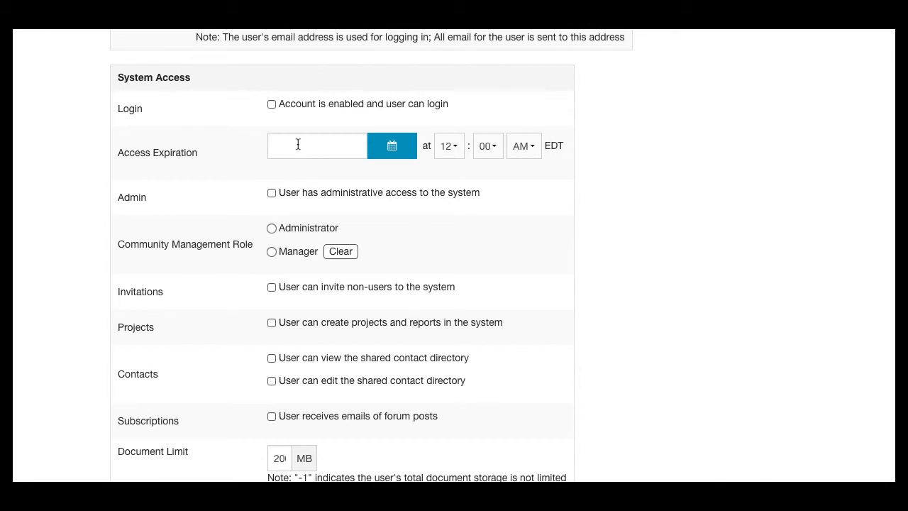
left_click(272, 193)
left_click(271, 194)
Cancel the modification and return to the user's details
scroll(202, 214, "down", 3)
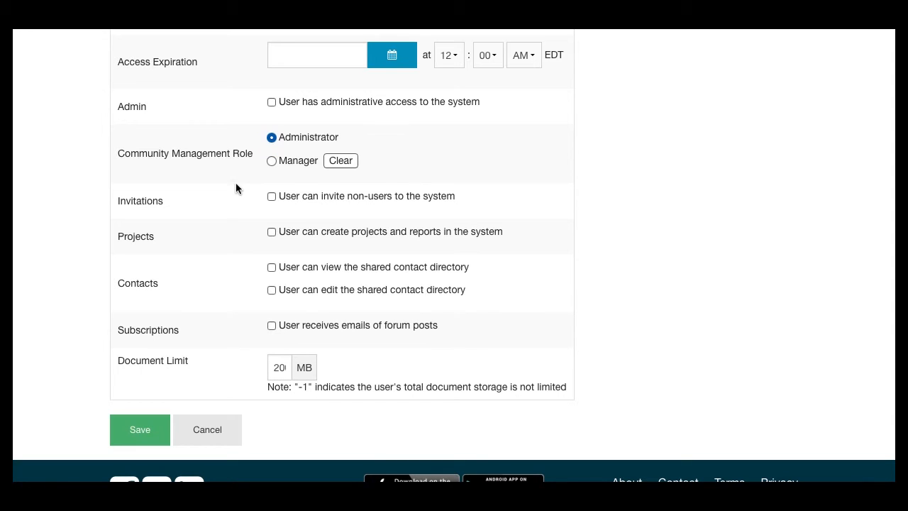
scroll(236, 184, "down", 1)
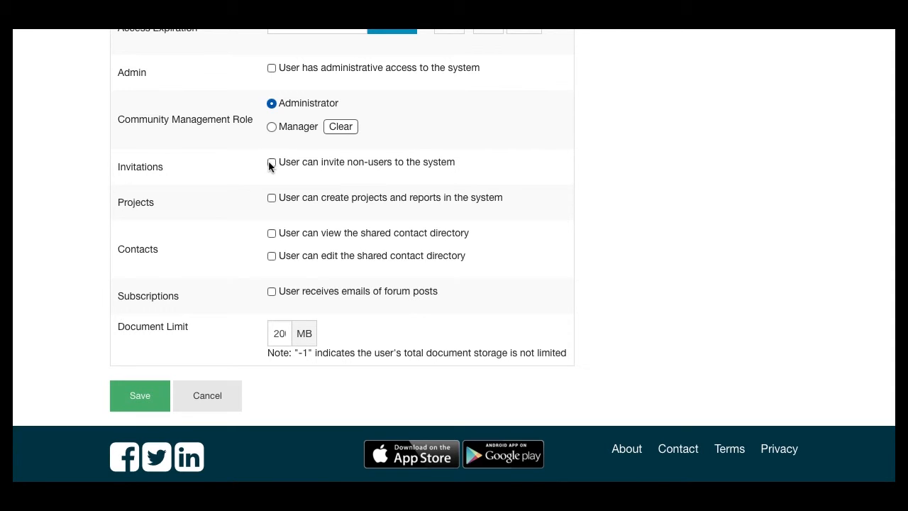
scroll(251, 179, "down", 1)
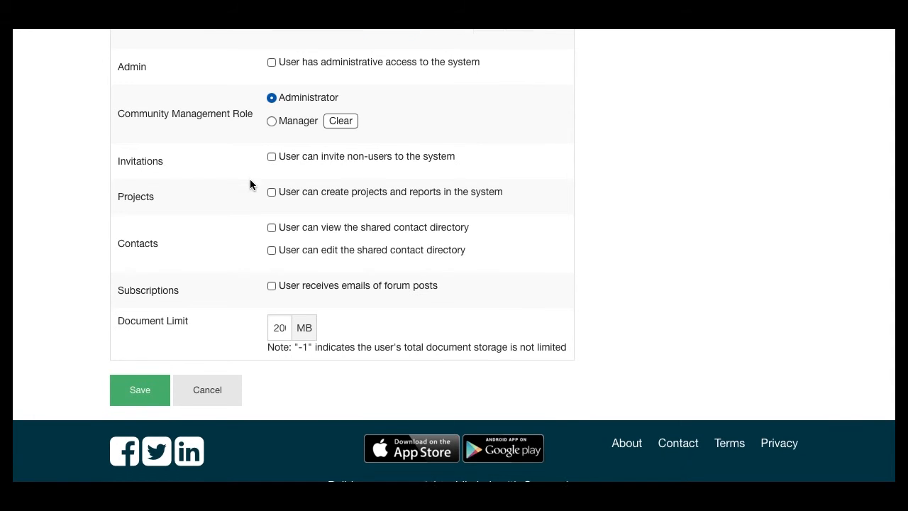
scroll(249, 179, "down", 1)
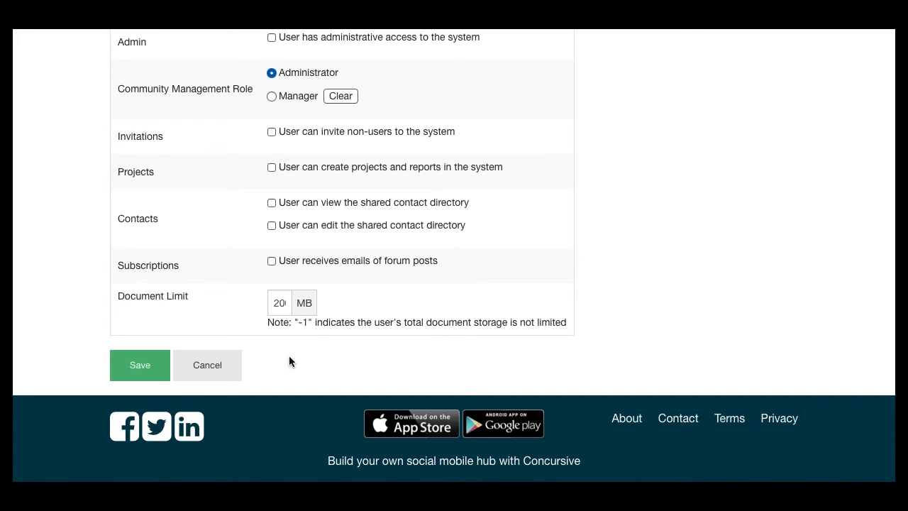
left_click(217, 372)
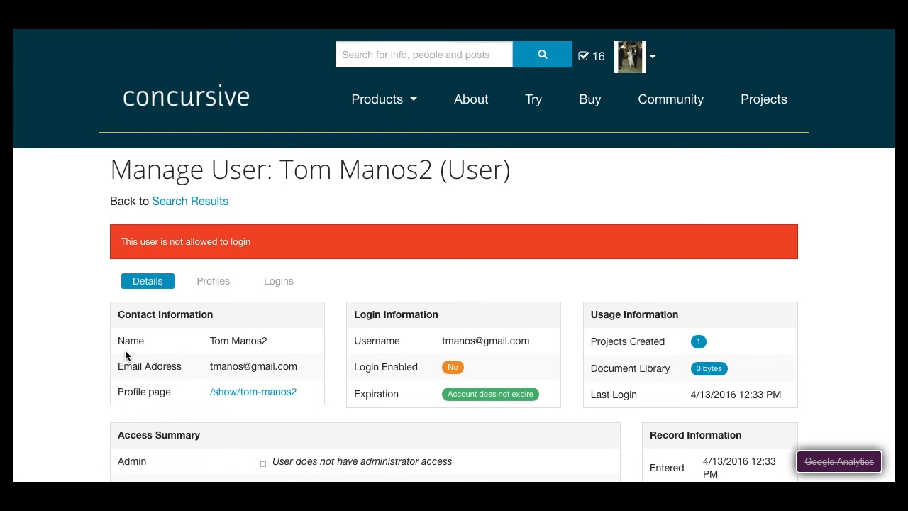
scroll(109, 341, "down", 2)
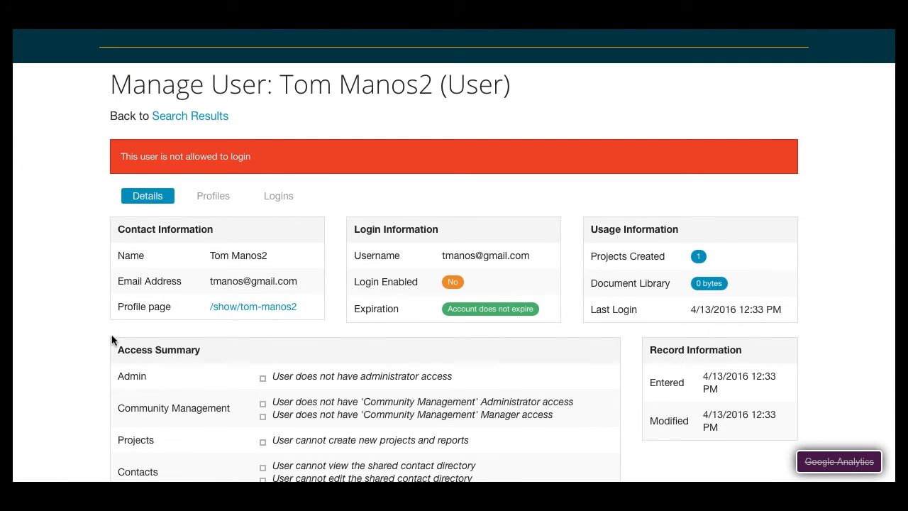